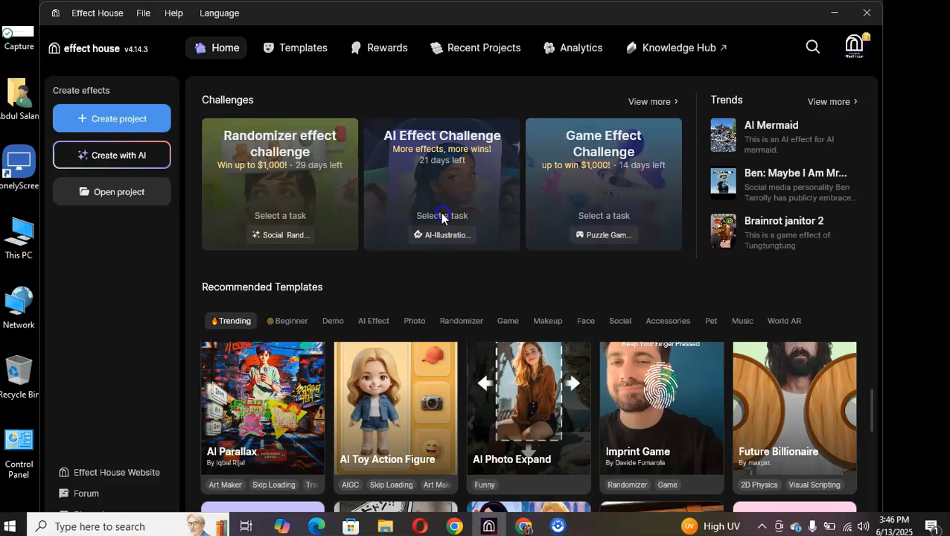
Step: Start a project for the AI-Illustration Sub challenge under the AI Effect Challenge
click(442, 236)
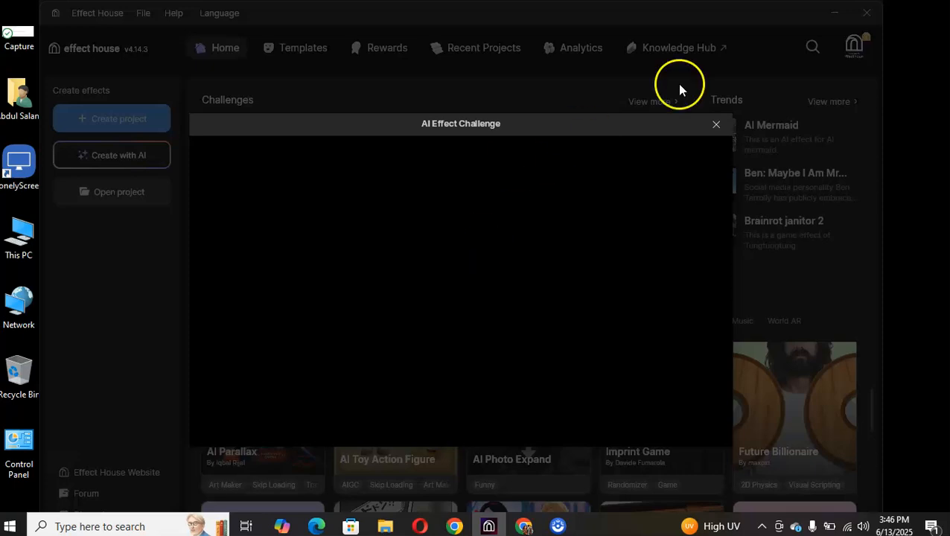
click(716, 127)
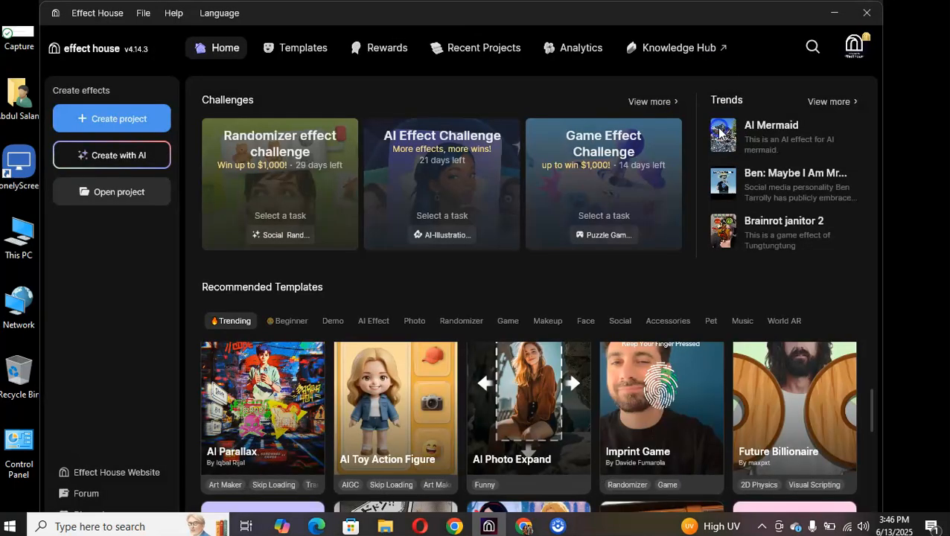
click(447, 242)
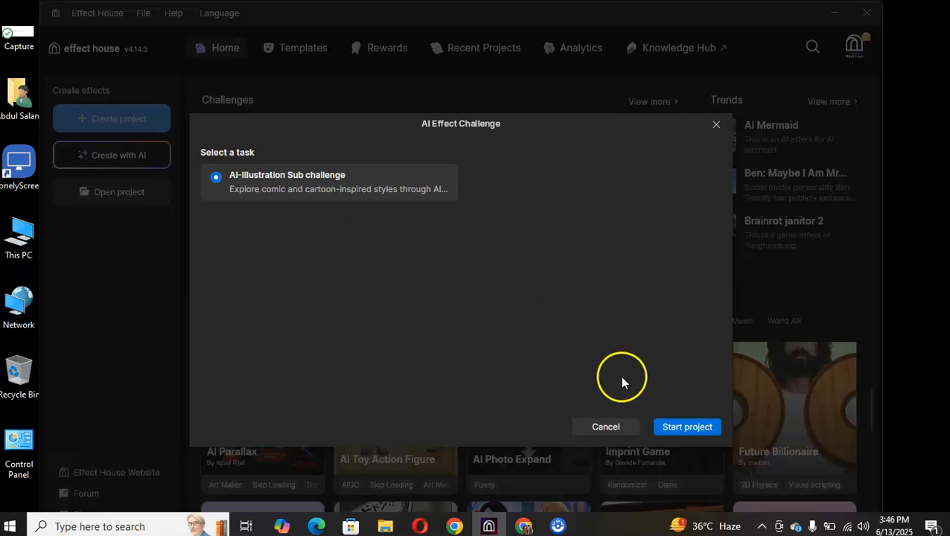
click(682, 432)
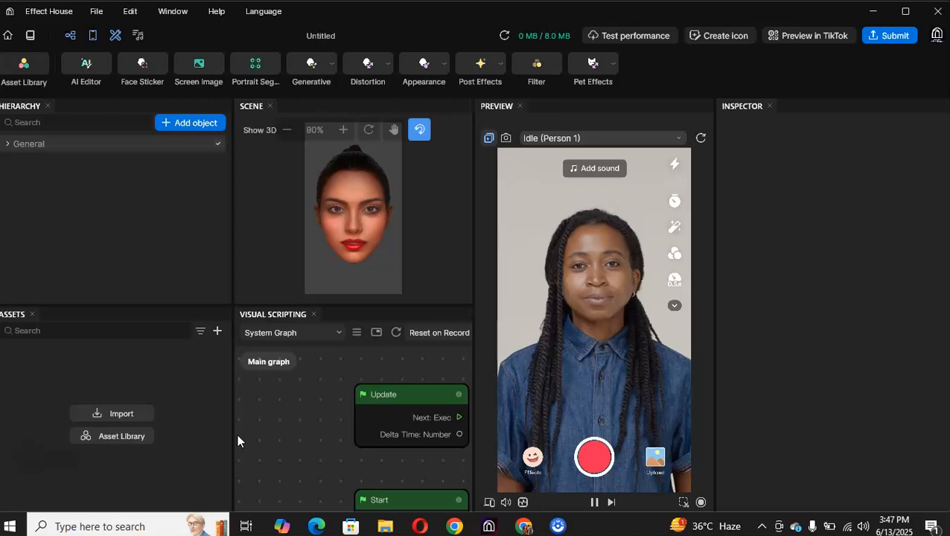
Step: Add an AI art image to the project with the AI Editor and bring up its preset library
mouse_move(93, 65)
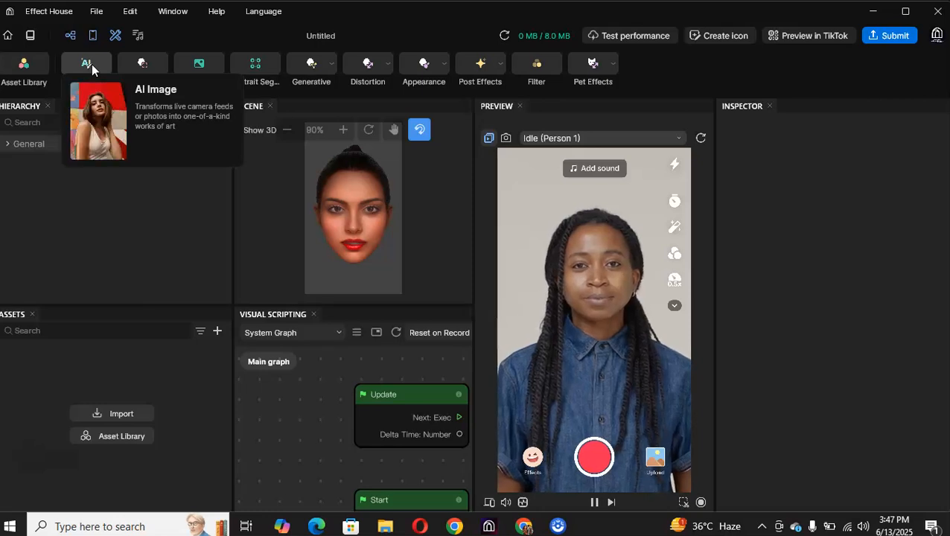
click(21, 62)
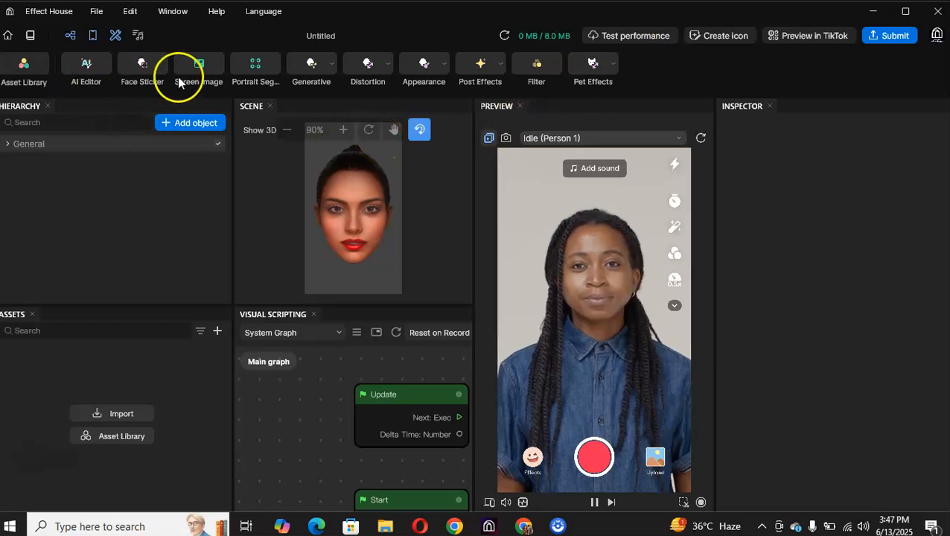
click(89, 62)
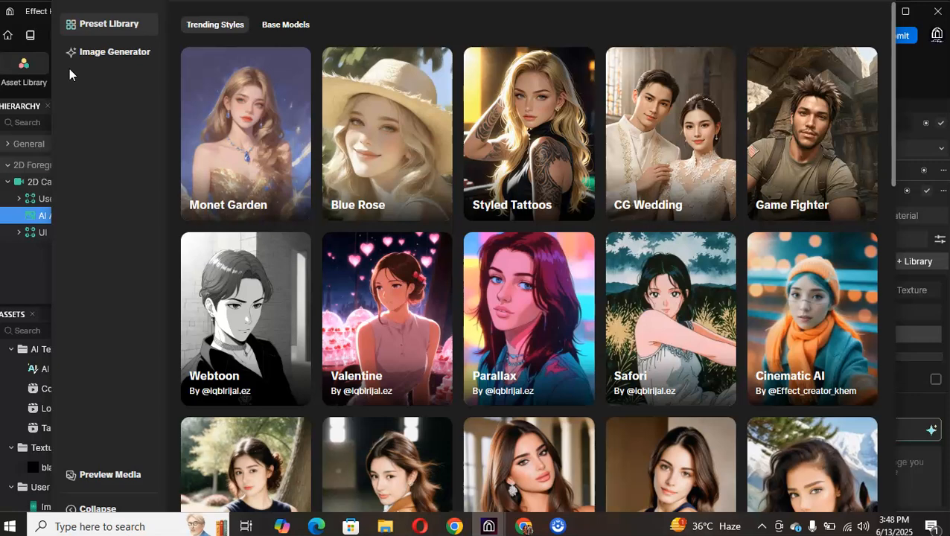
Step: Apply the Professionals AI-Doctor preset model from the trending styles and trigger the effect in the preview
mouse_move(386, 160)
mouse_move(303, 134)
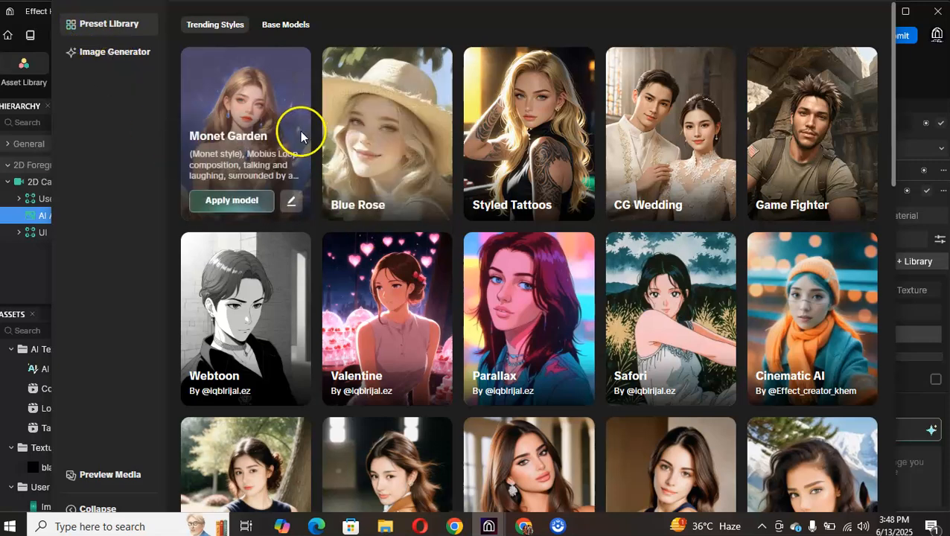
mouse_move(847, 118)
drag(893, 43, 911, 204)
mouse_move(614, 259)
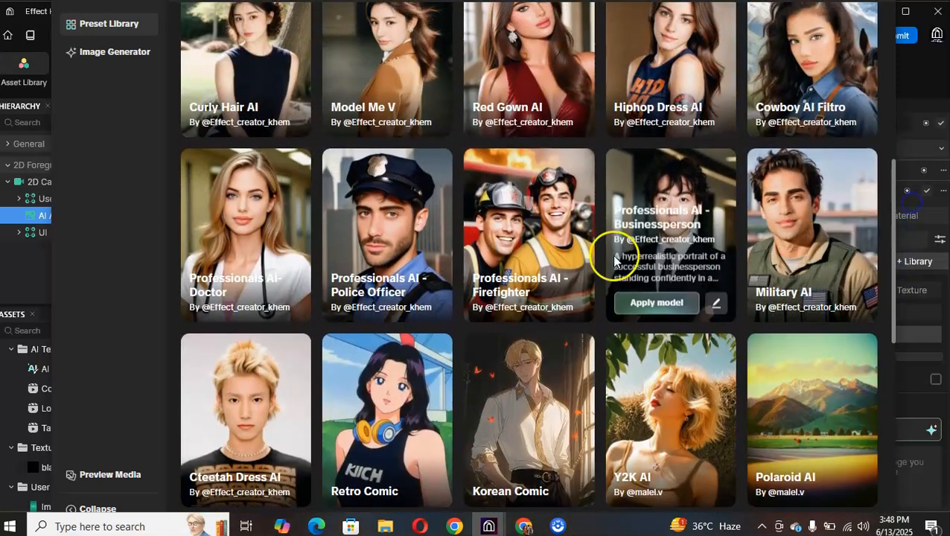
mouse_move(406, 298)
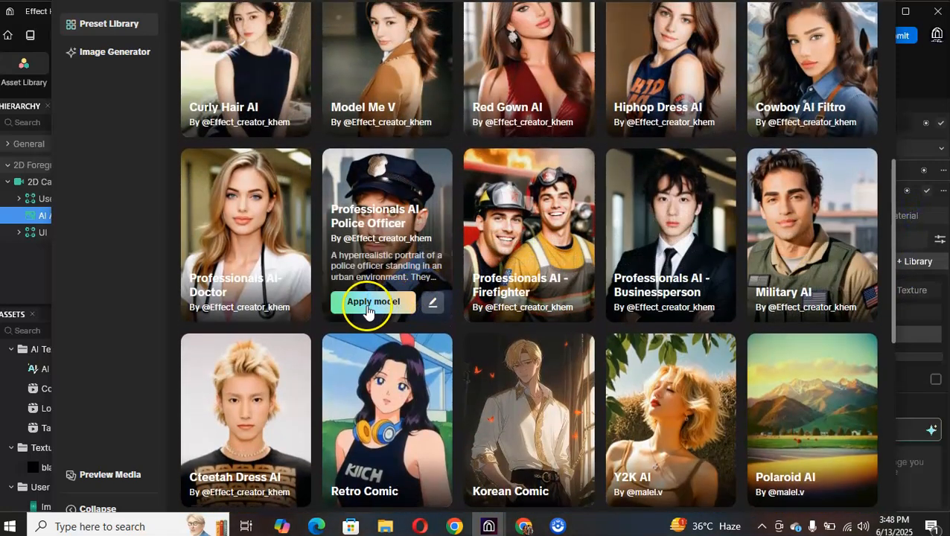
mouse_move(272, 303)
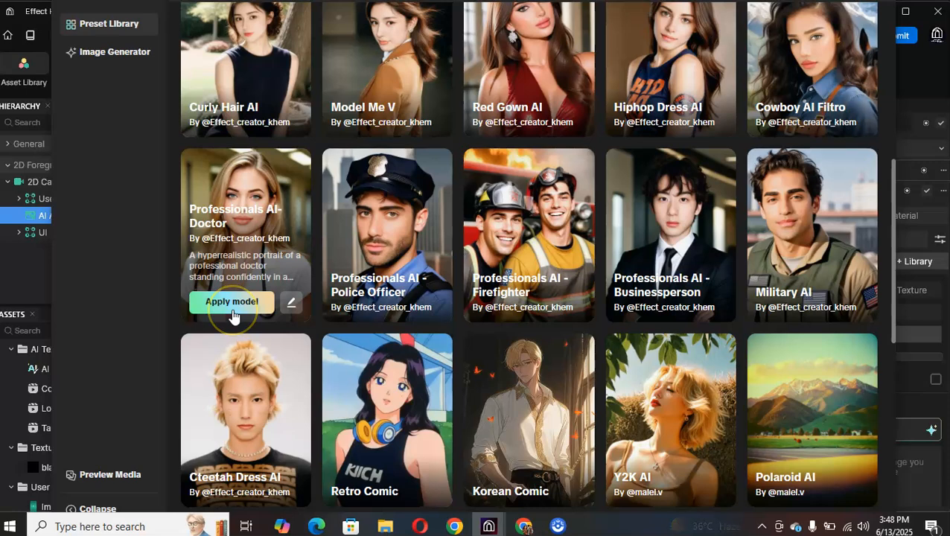
click(231, 302)
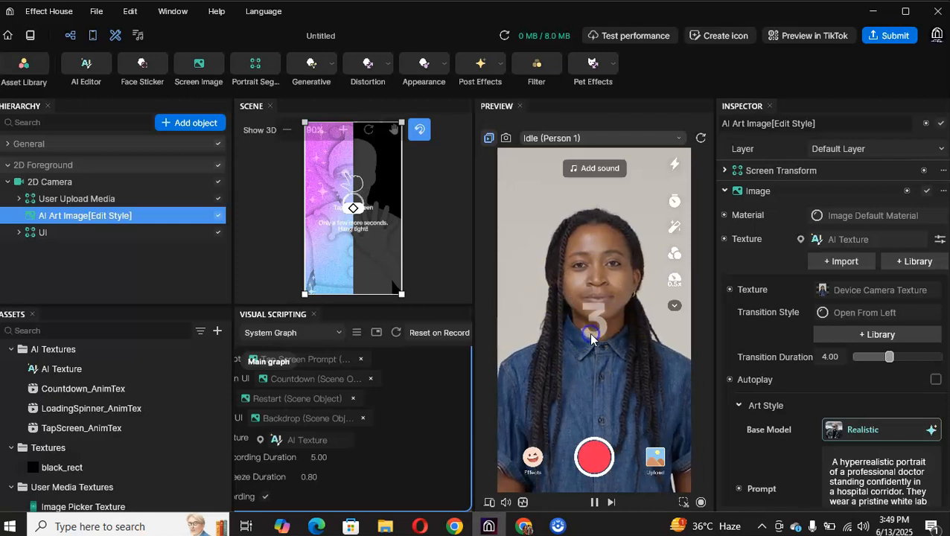
click(587, 305)
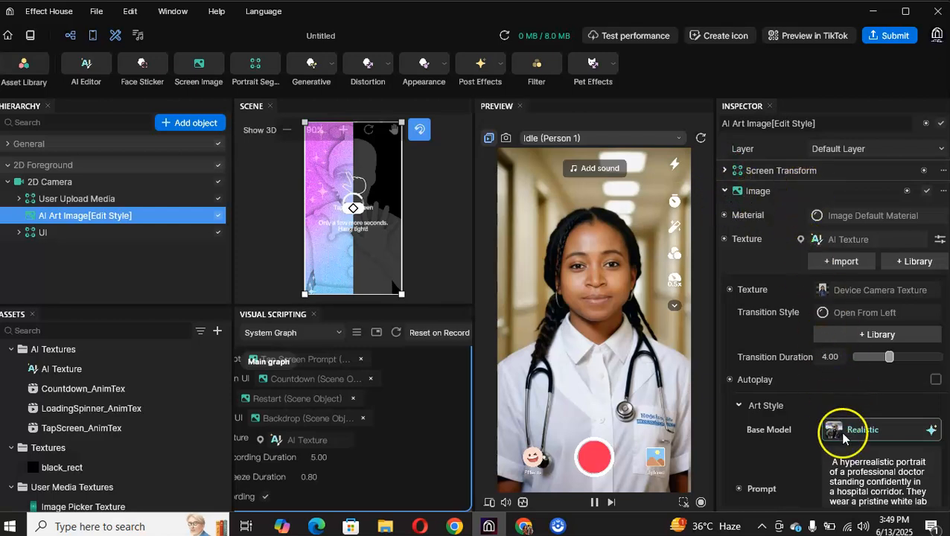
Step: Search Google for chatgpt in Chrome and return to Effect House
scroll(848, 435, down, 3)
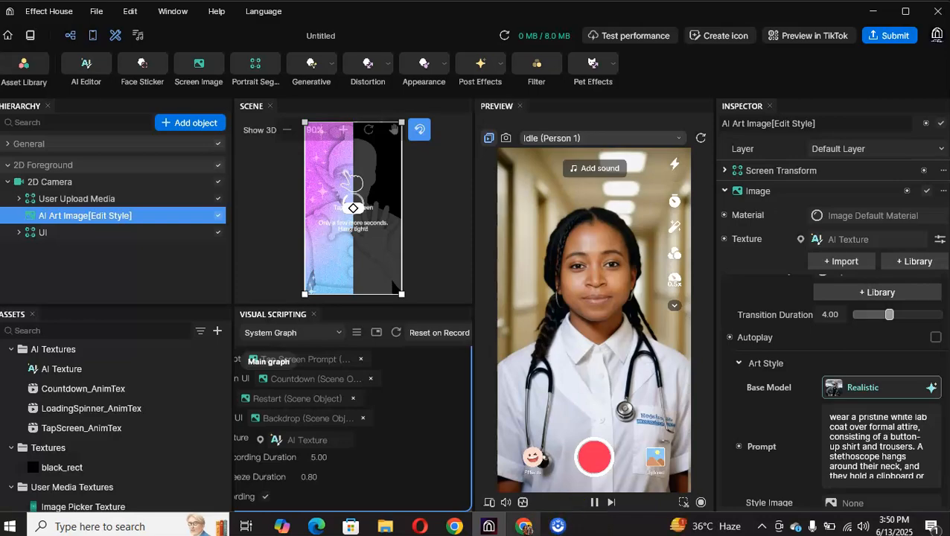
click(523, 525)
click(370, 287)
text(chat)
key(Return)
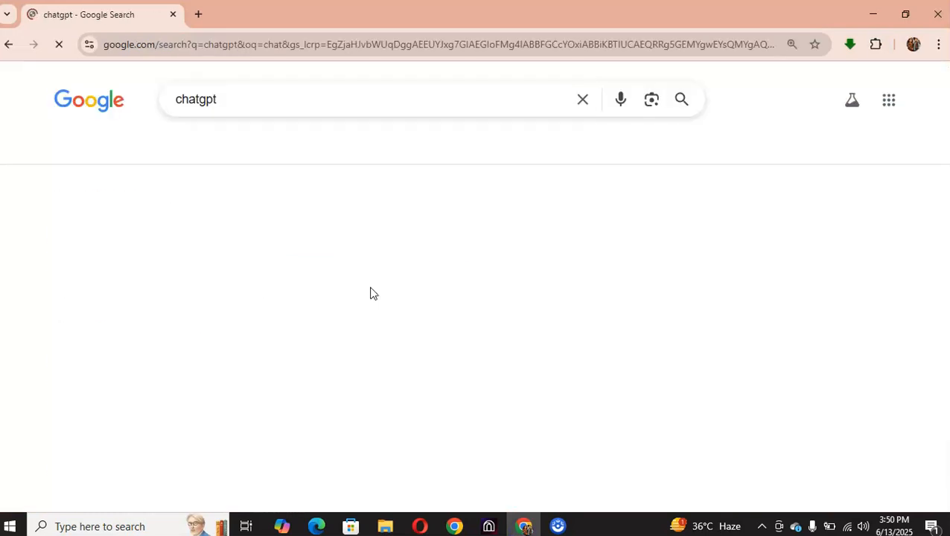
click(873, 14)
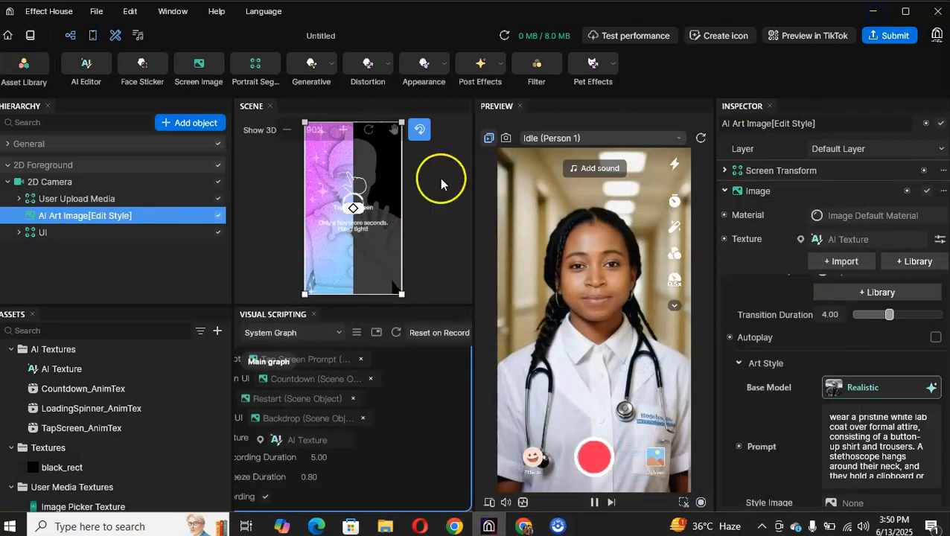
Step: Read through the doctor prompt in the AI image's art style settings
click(832, 418)
scroll(834, 421, down, 5)
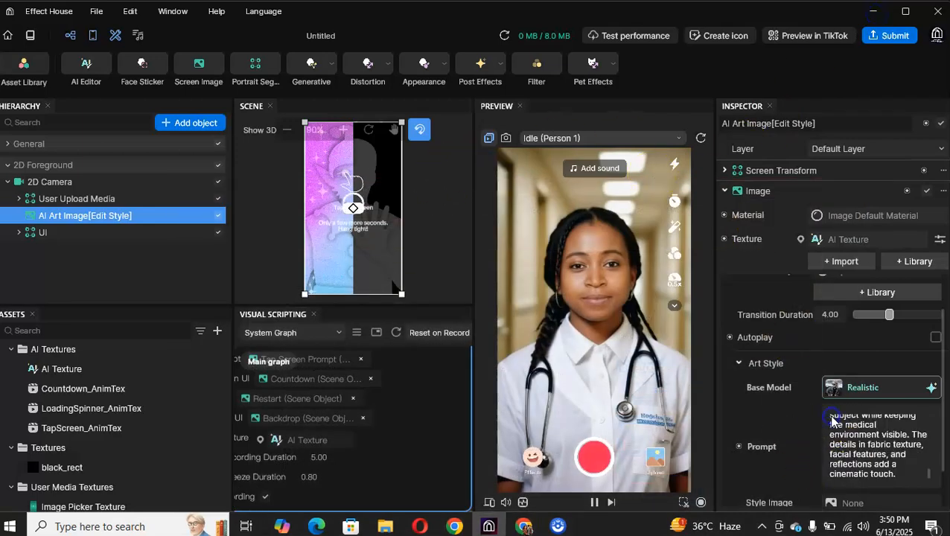
scroll(850, 465, up, 2)
scroll(836, 430, up, 1)
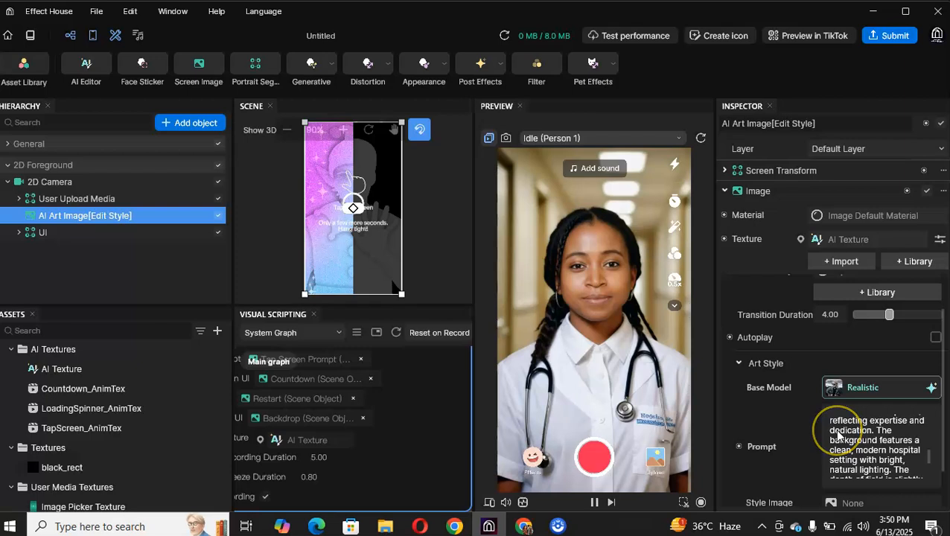
scroll(839, 427, up, 2)
scroll(840, 427, up, 3)
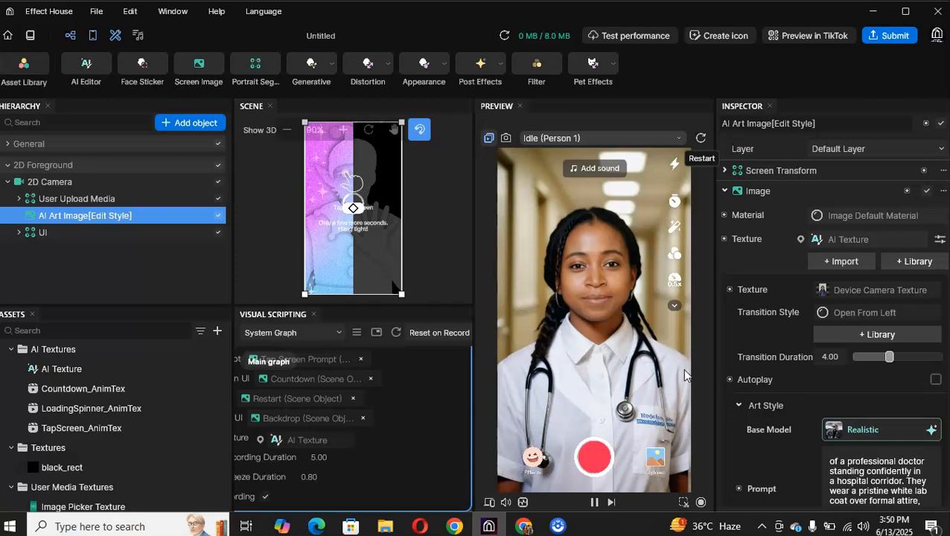
Step: Generate sample images in the Image Generator from the prompt "baby ai filter" with the 3D Cartoon base model
click(927, 431)
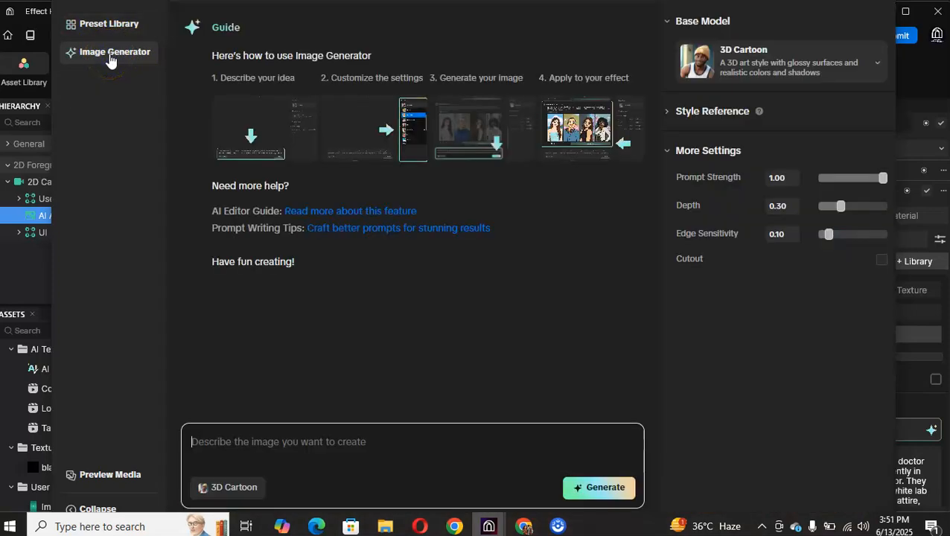
click(252, 240)
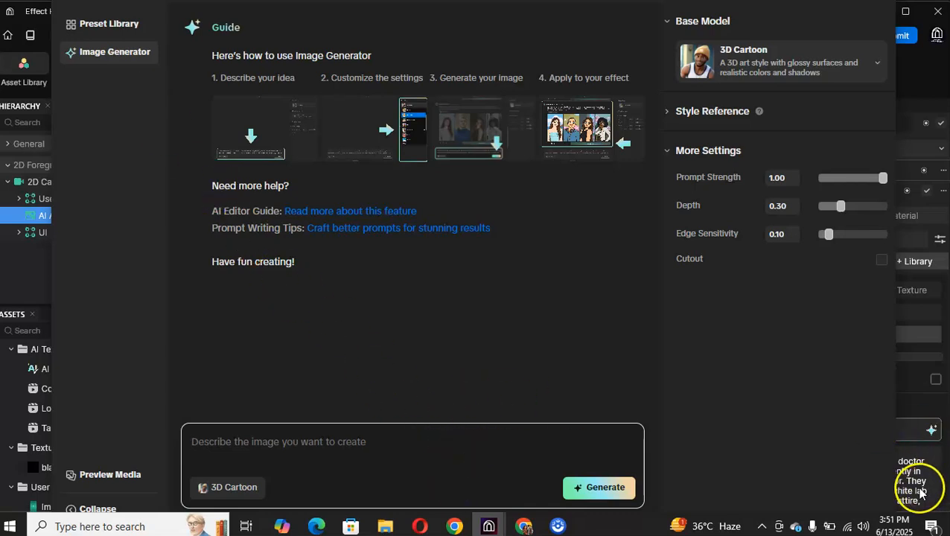
click(336, 442)
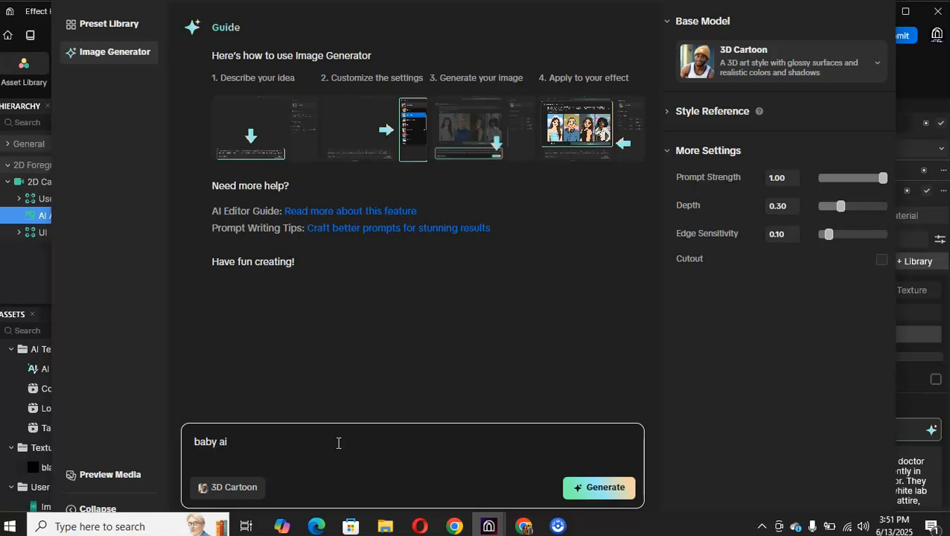
text(filte)
click(597, 491)
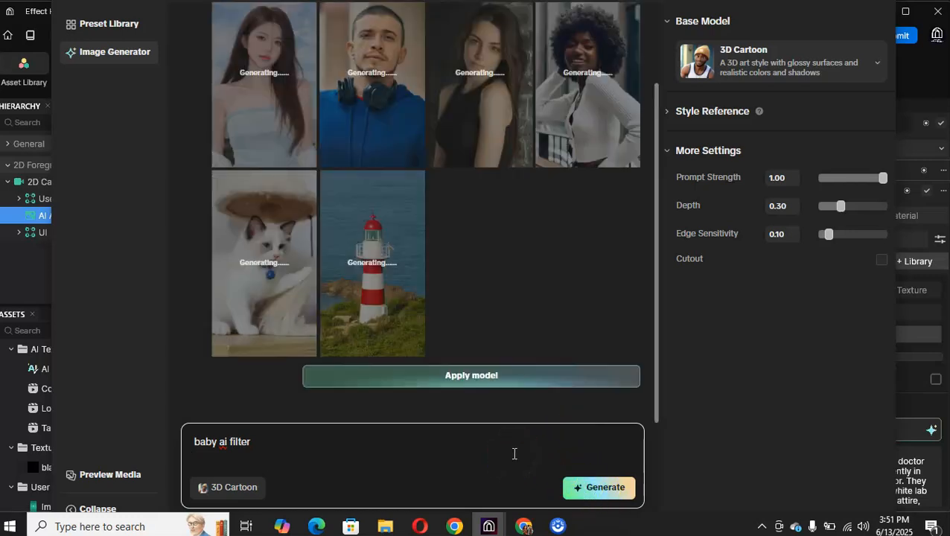
Step: Apply the generated 3D Cartoon "baby ai filter" model to the AI art image
click(508, 386)
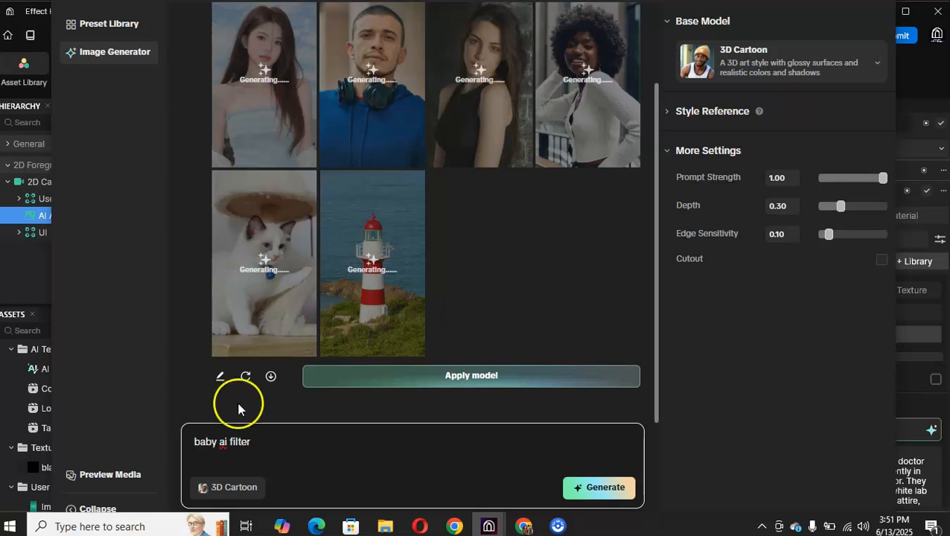
drag(274, 447, 153, 441)
click(203, 449)
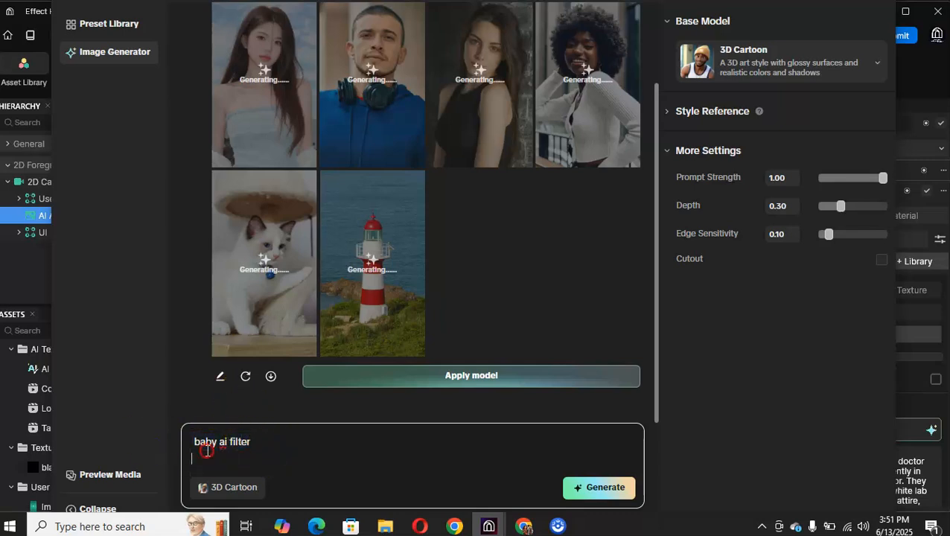
right_click(206, 450)
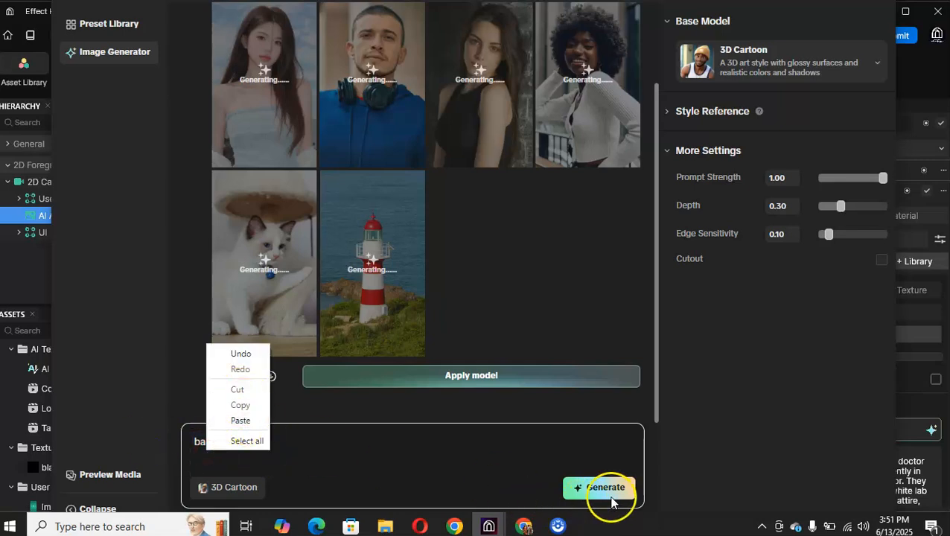
click(501, 377)
click(501, 377)
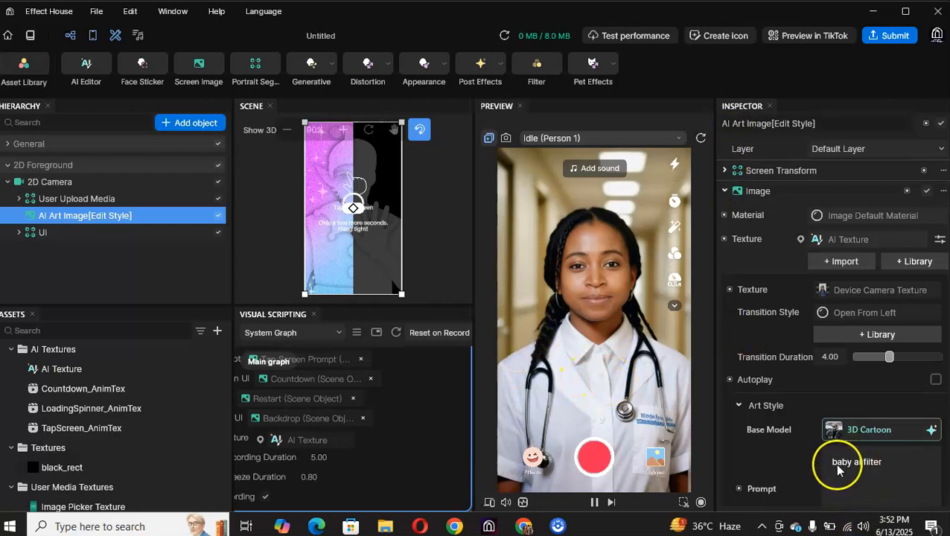
Step: Test the "baby ai filter" effect on the preview person and restart it
click(566, 387)
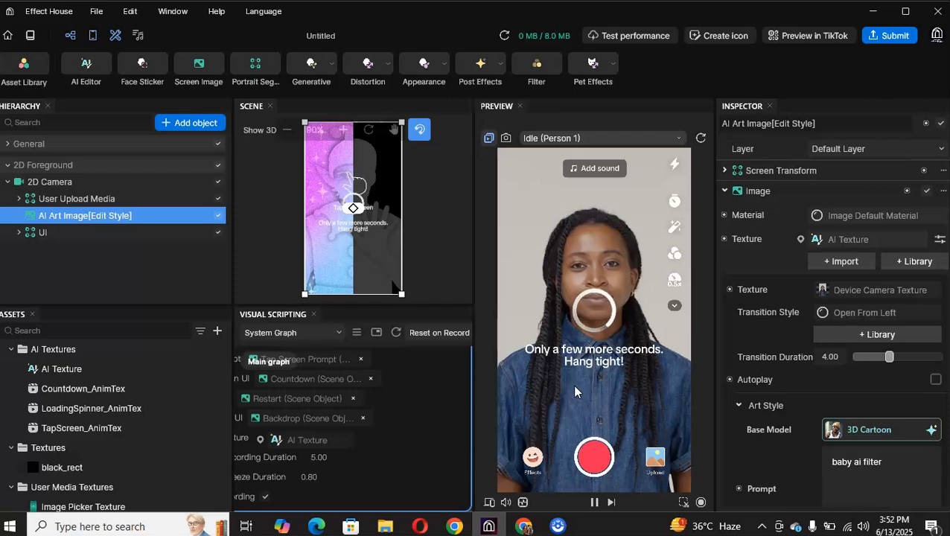
click(601, 401)
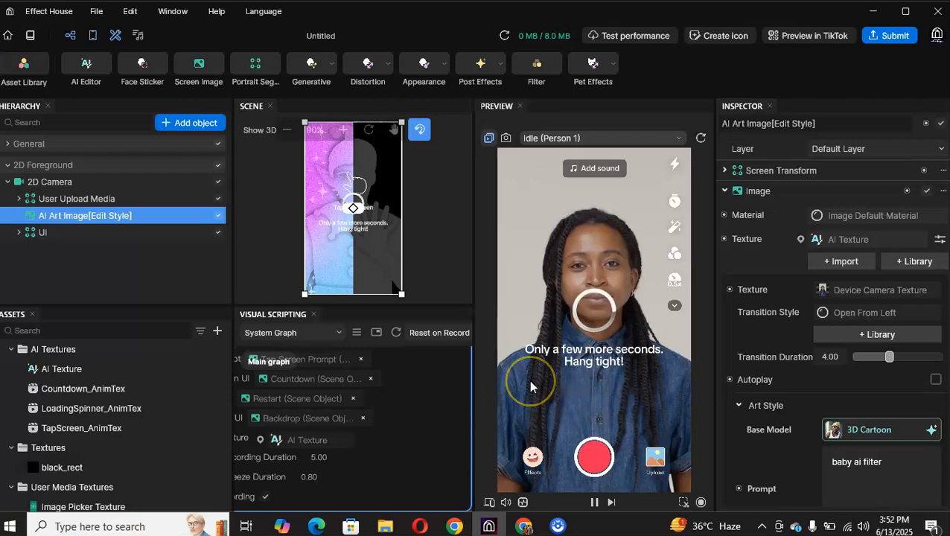
click(611, 318)
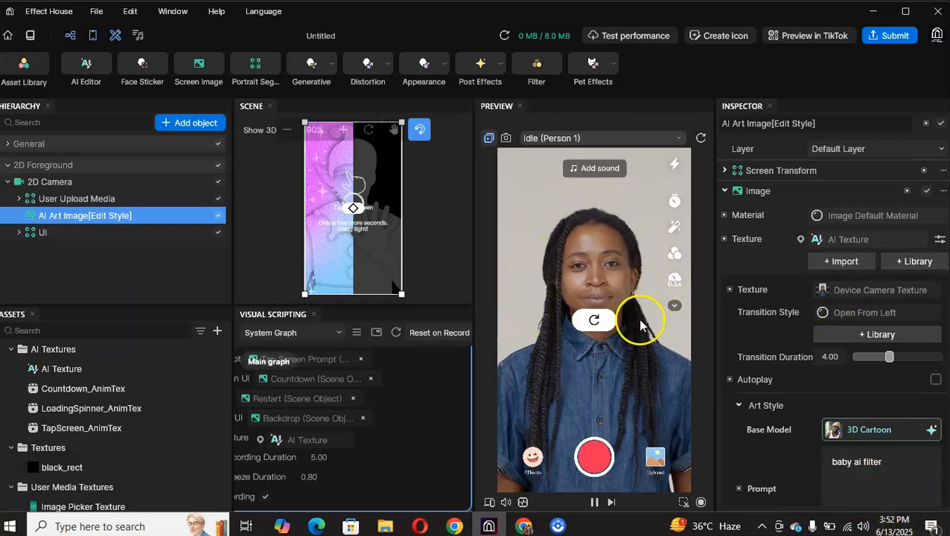
Step: Begin submitting the effect and tick the confirmation of sole asset ownership and usage rights for the challenge
click(893, 38)
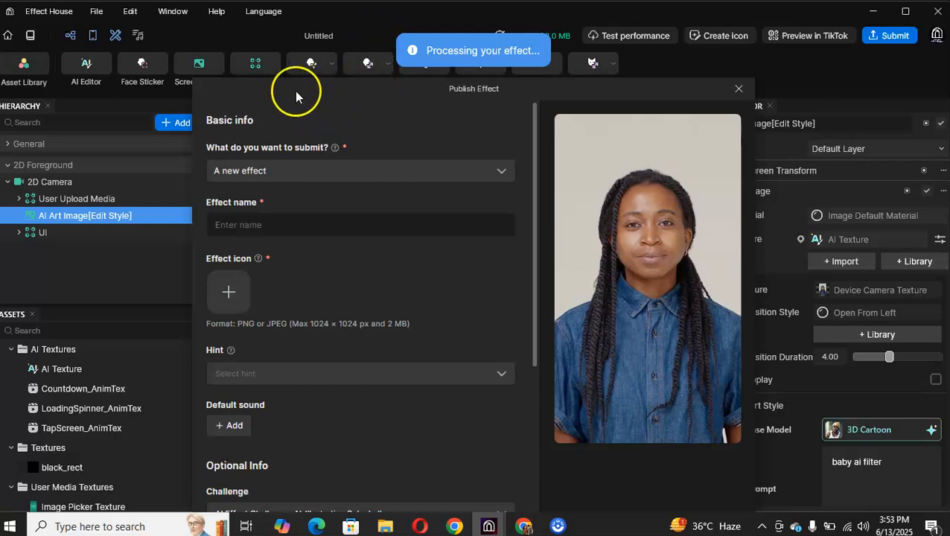
drag(346, 73, 368, 15)
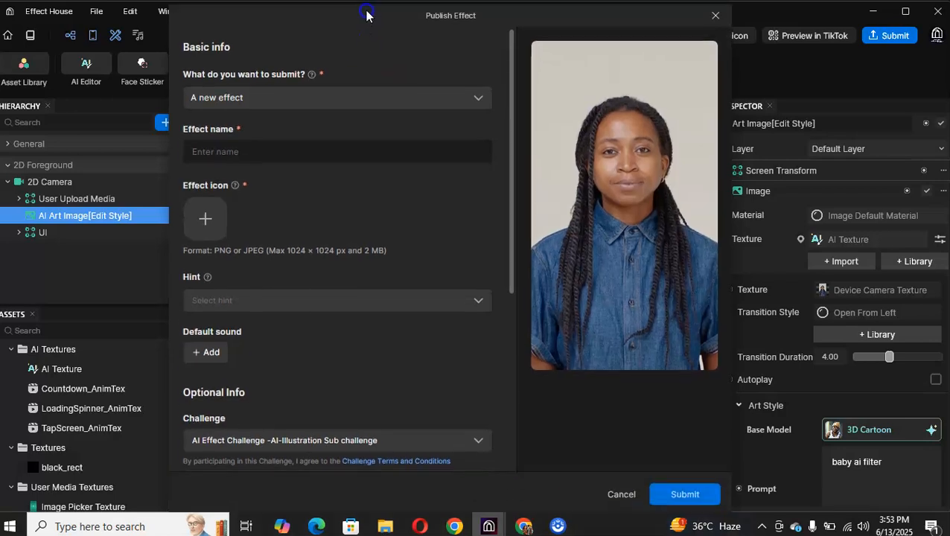
drag(519, 48, 524, 183)
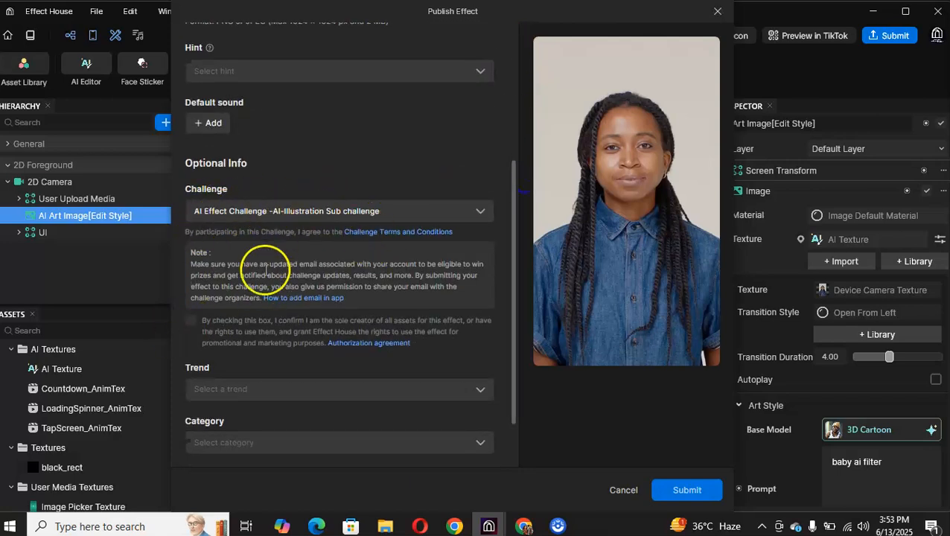
click(190, 320)
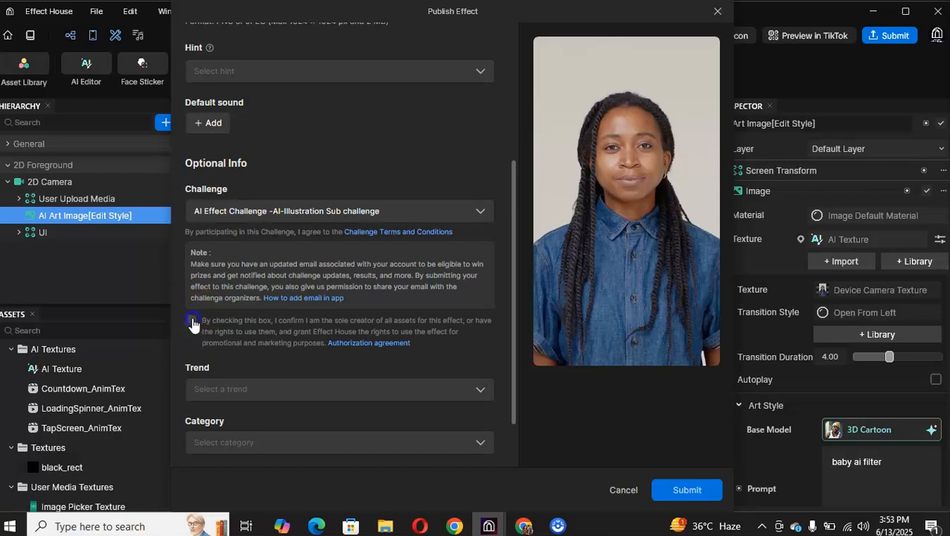